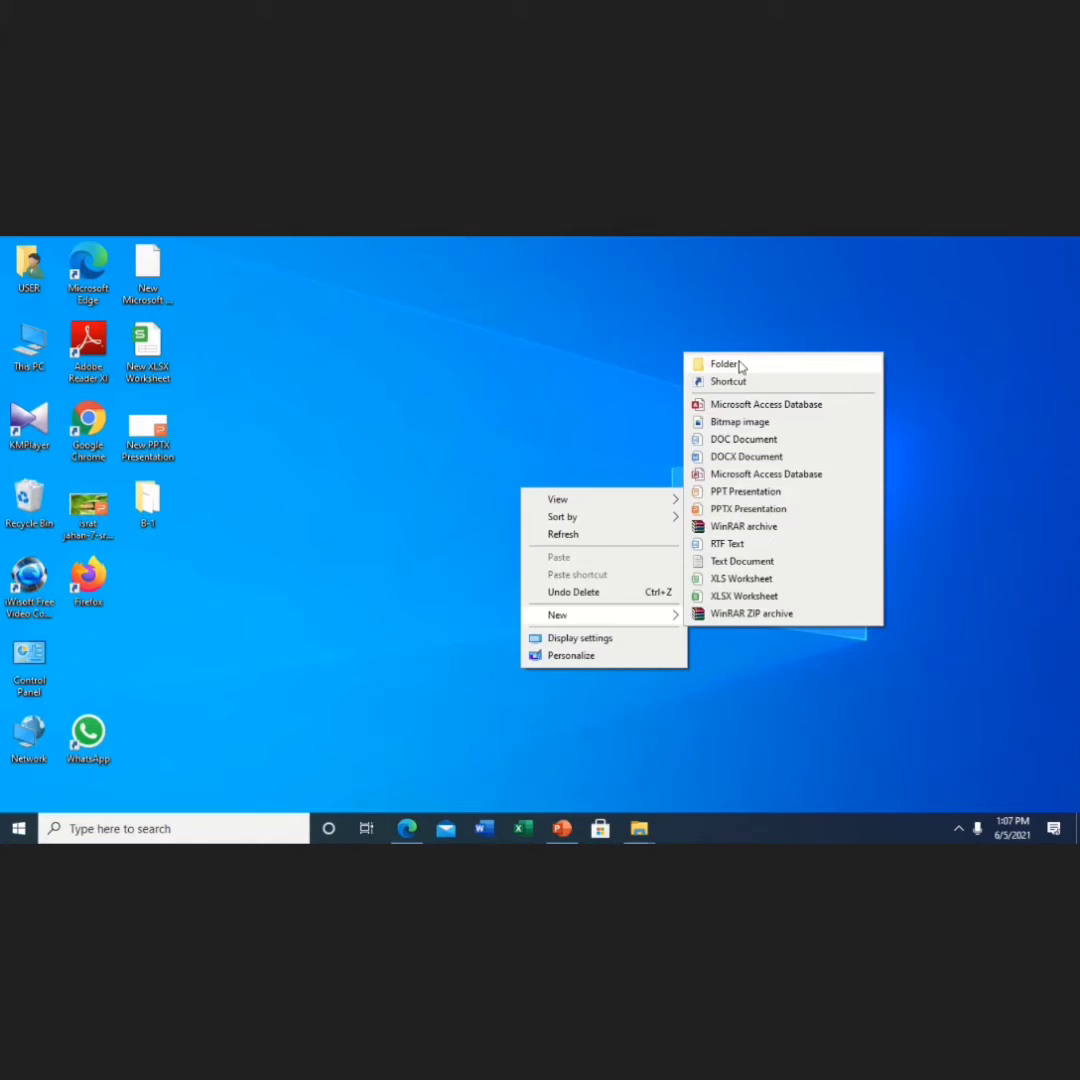
Step: Create a new folder on the desktop and name it MIMMU
{"action": "left_click", "coordinate": [740, 366]}
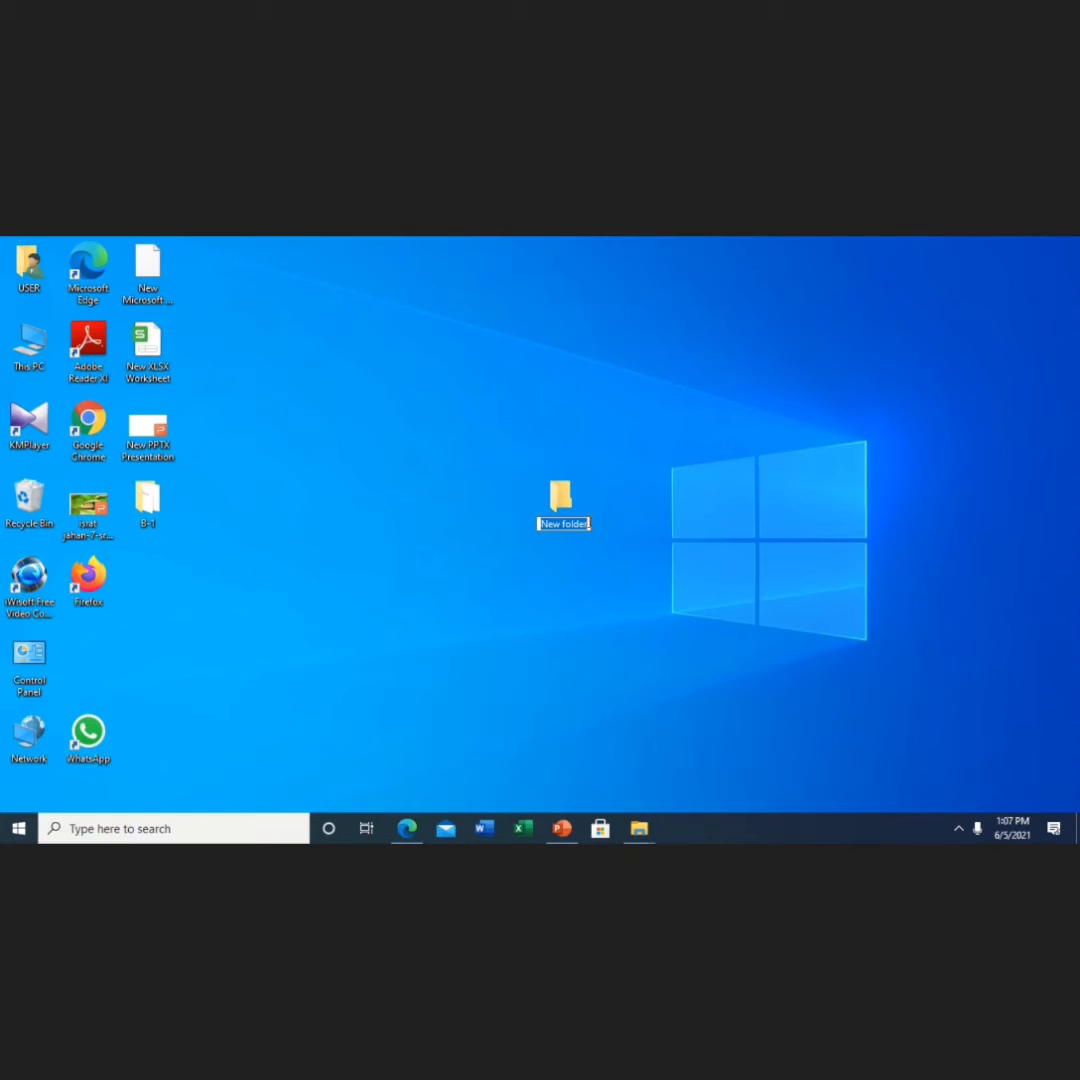
{"action": "left_click", "coordinate": [589, 524]}
{"action": "key", "text": "ctrl+a"}
{"action": "type", "text": "N"}
{"action": "key", "text": "BackSpace"}
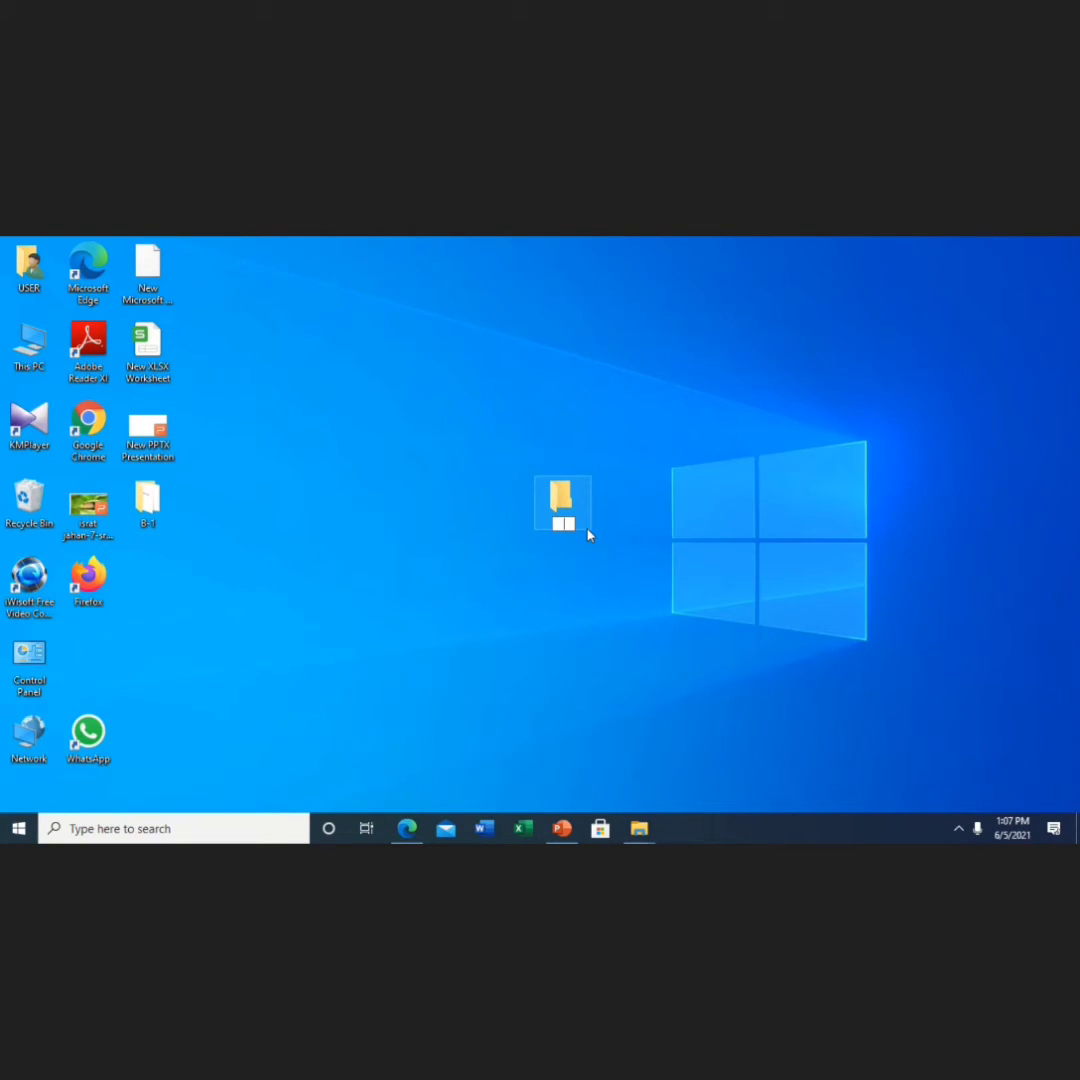
{"action": "type", "text": "MIMMU"}
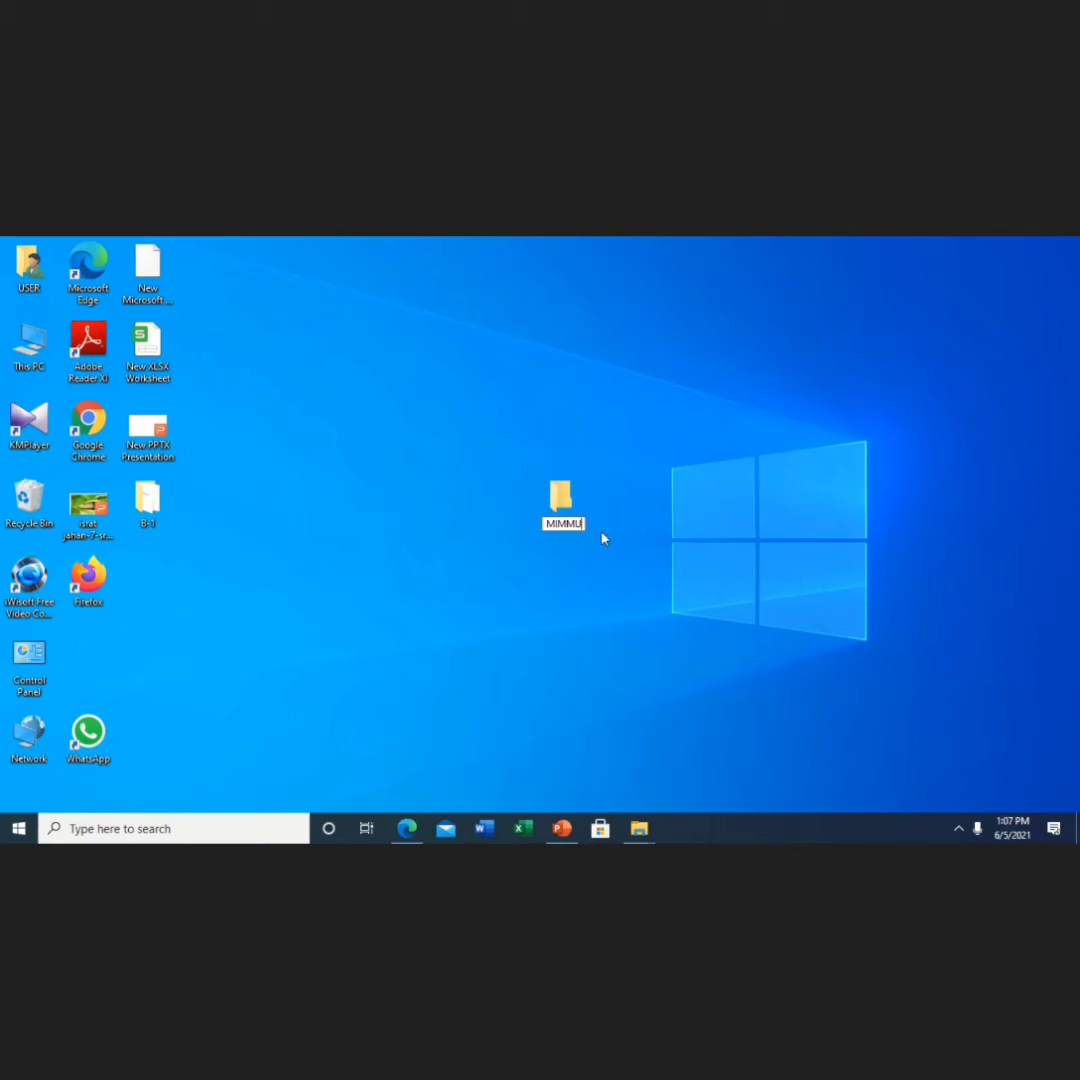
{"action": "key", "text": "Return"}
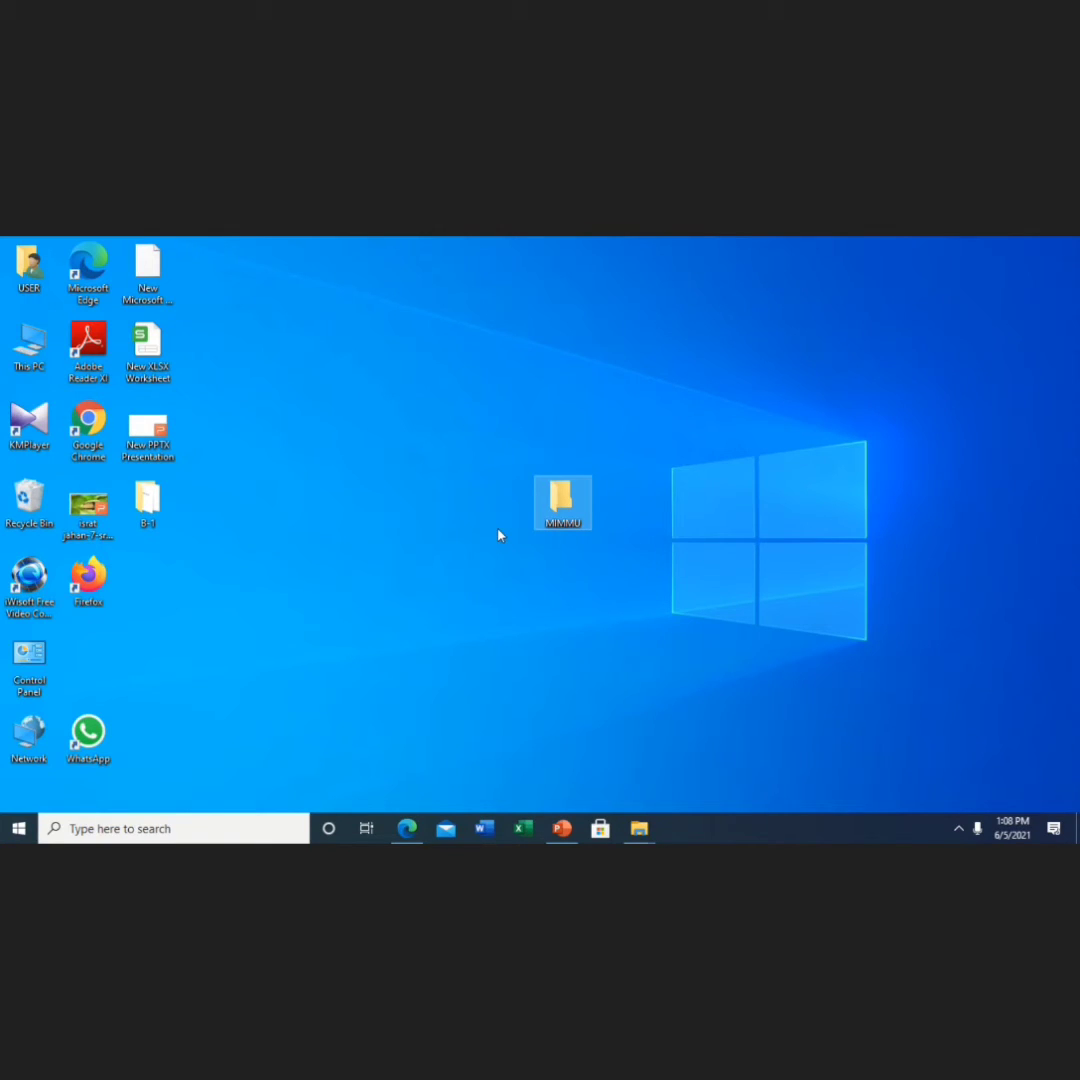
Step: Rename the new desktop folder to B-2
{"action": "right_click", "coordinate": [579, 525]}
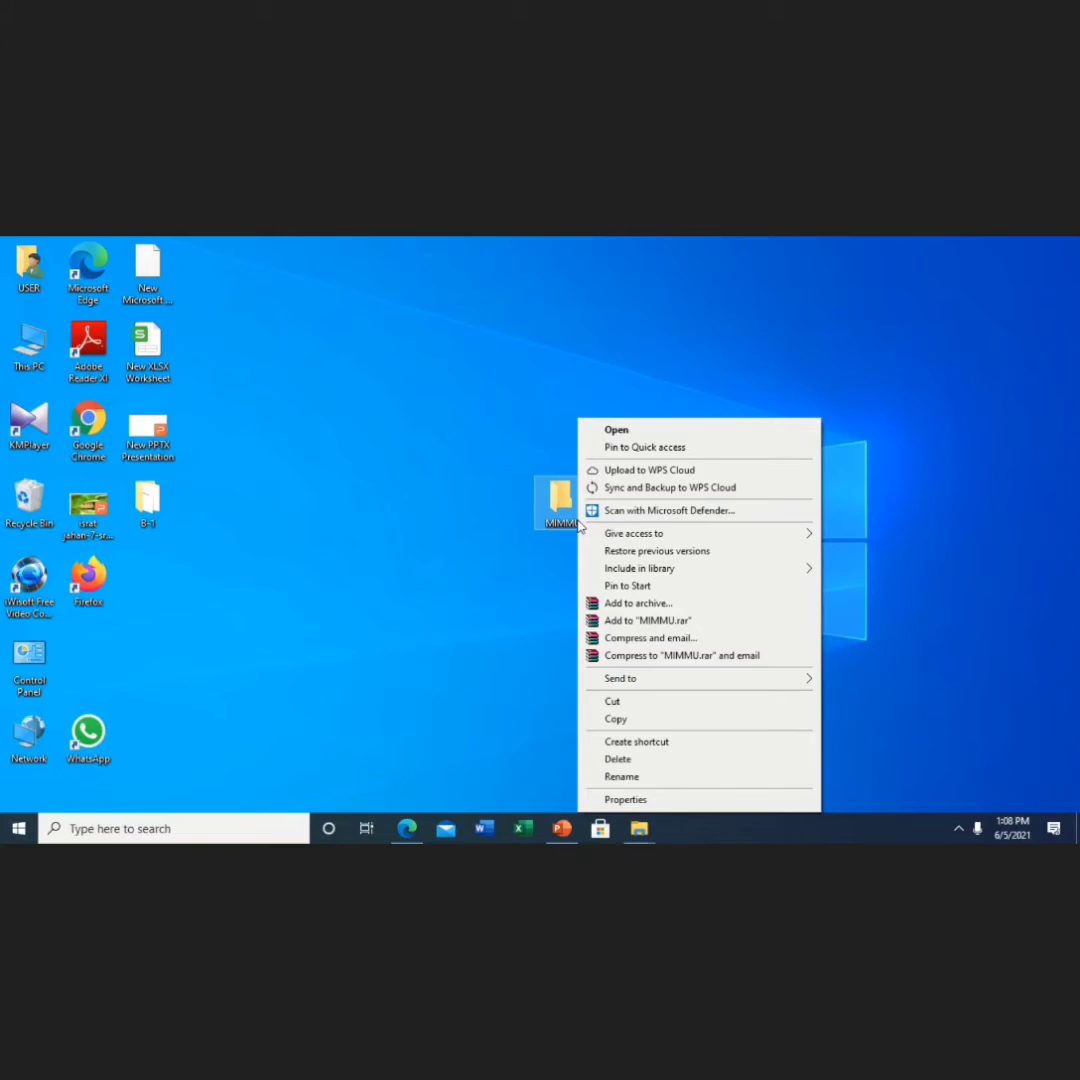
{"action": "left_click", "coordinate": [621, 777]}
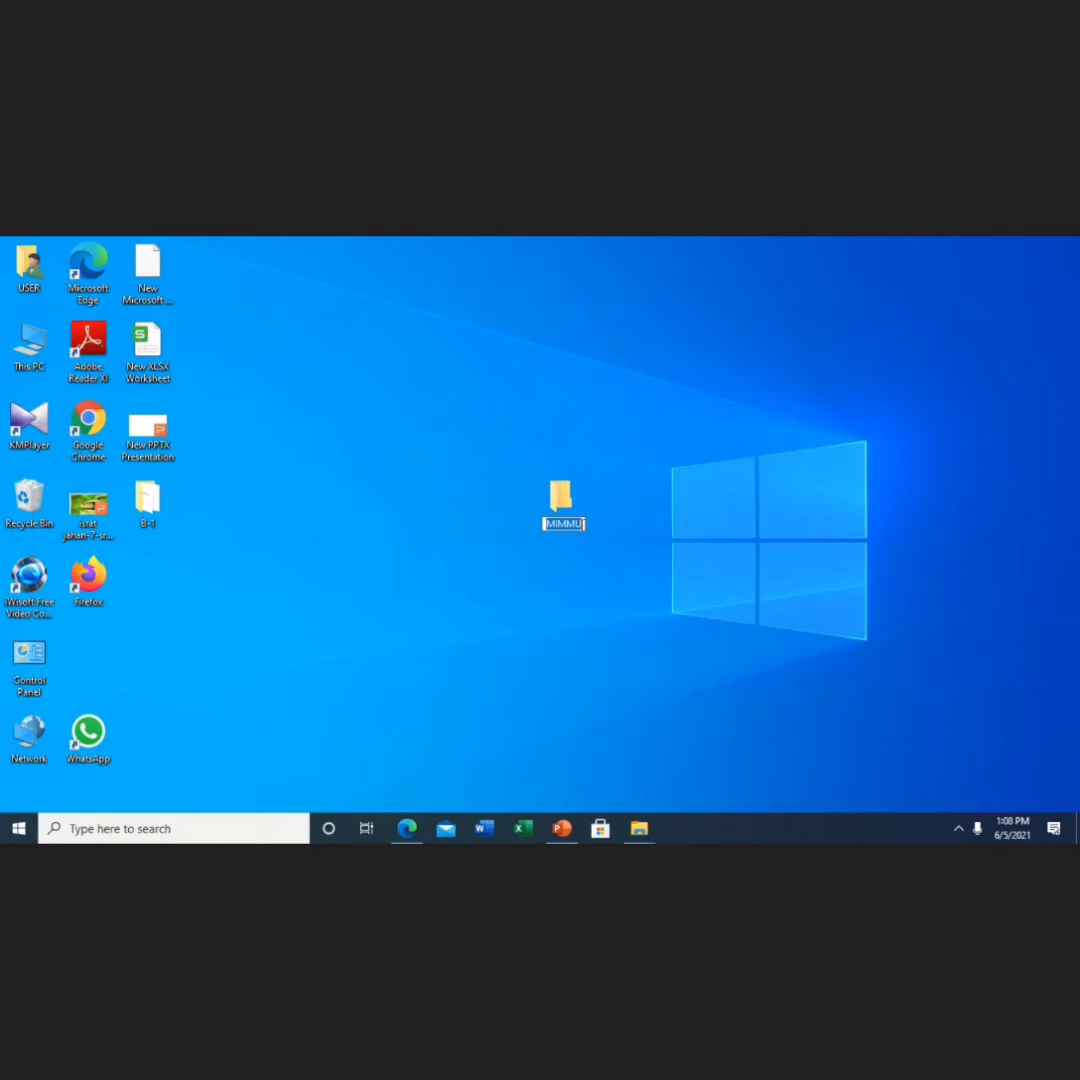
{"action": "left_click", "coordinate": [582, 523]}
{"action": "key", "text": "BackSpace"}
{"action": "key", "text": "BackSpace"}
{"action": "key", "text": "BackSpace"}
{"action": "key", "text": "BackSpace"}
{"action": "key", "text": "BackSpace"}
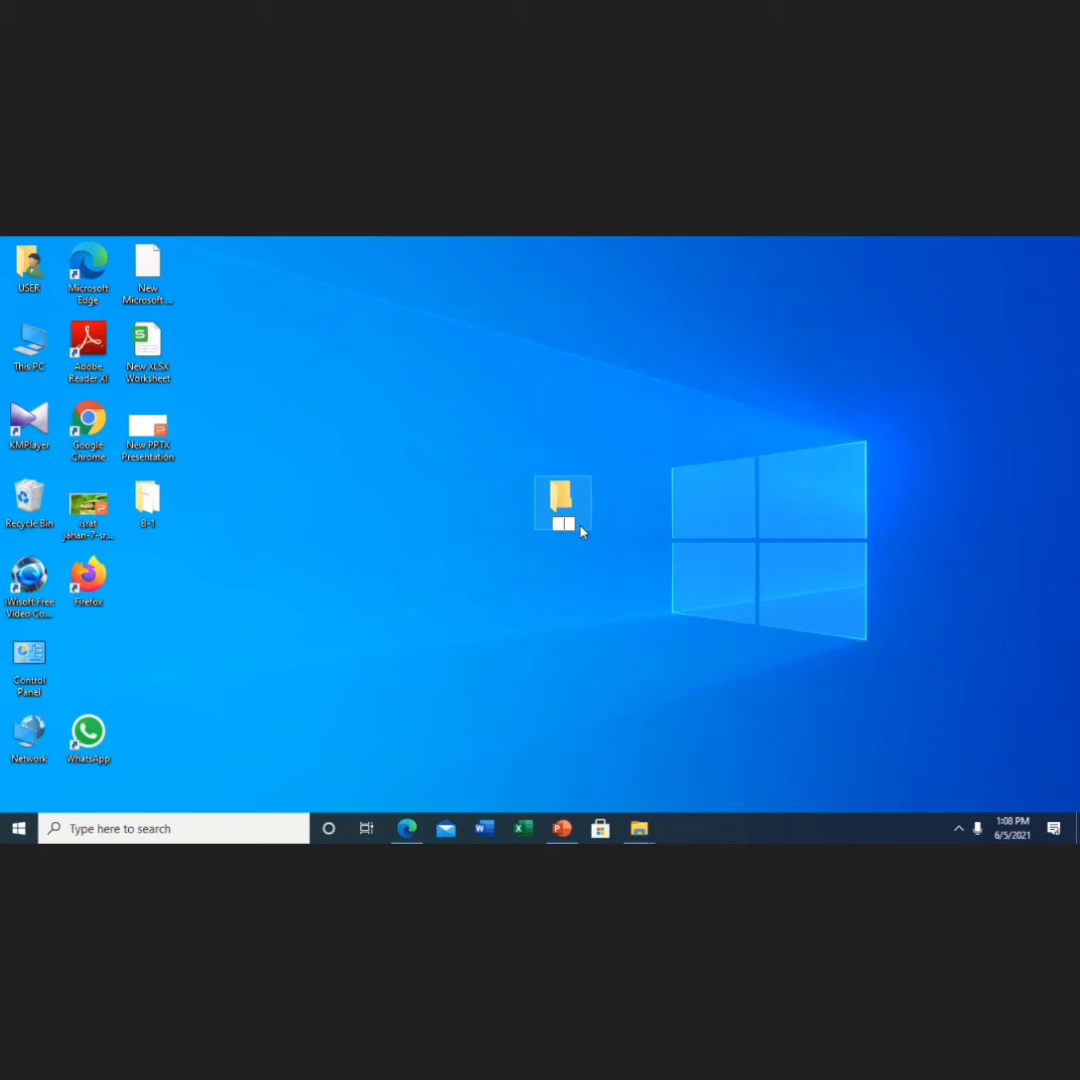
{"action": "type", "text": "B-2"}
{"action": "key", "text": "Return"}
{"action": "left_click", "coordinate": [463, 501]}
{"action": "key", "text": "Return"}
Step: Open the B-2 folder and minimize its window, doing this twice
{"action": "double_click", "coordinate": [558, 500]}
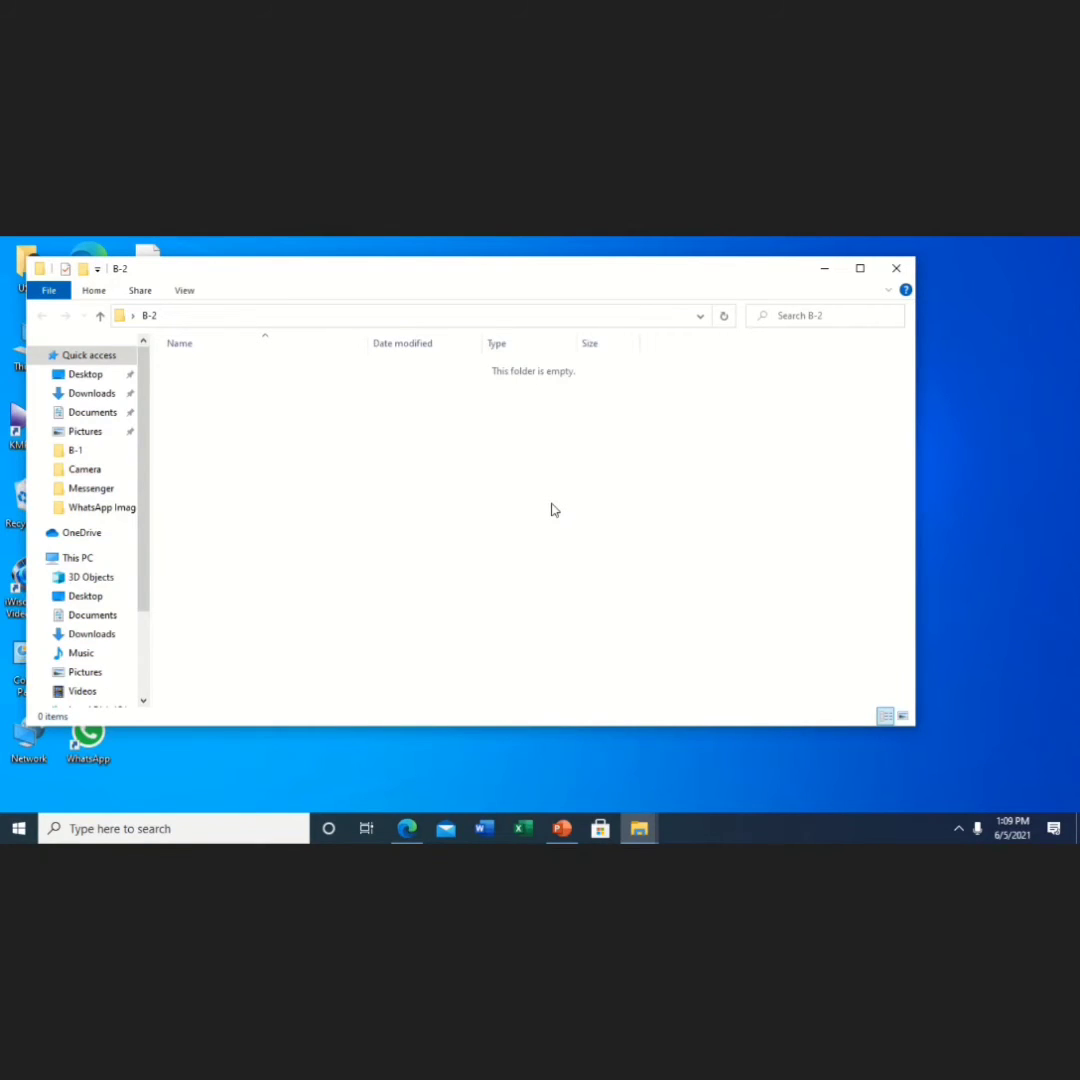
{"action": "left_click", "coordinate": [828, 269]}
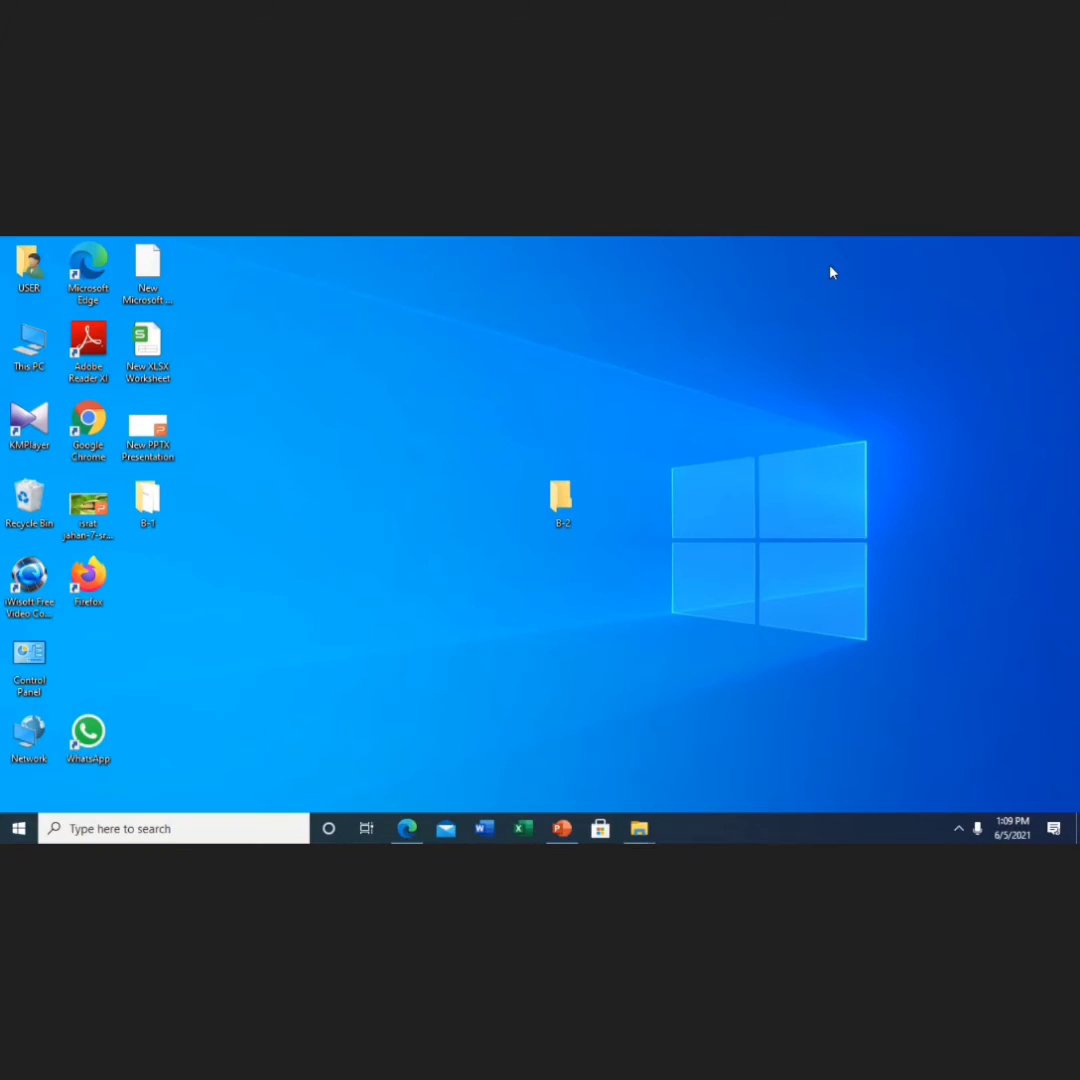
{"action": "right_click", "coordinate": [566, 502]}
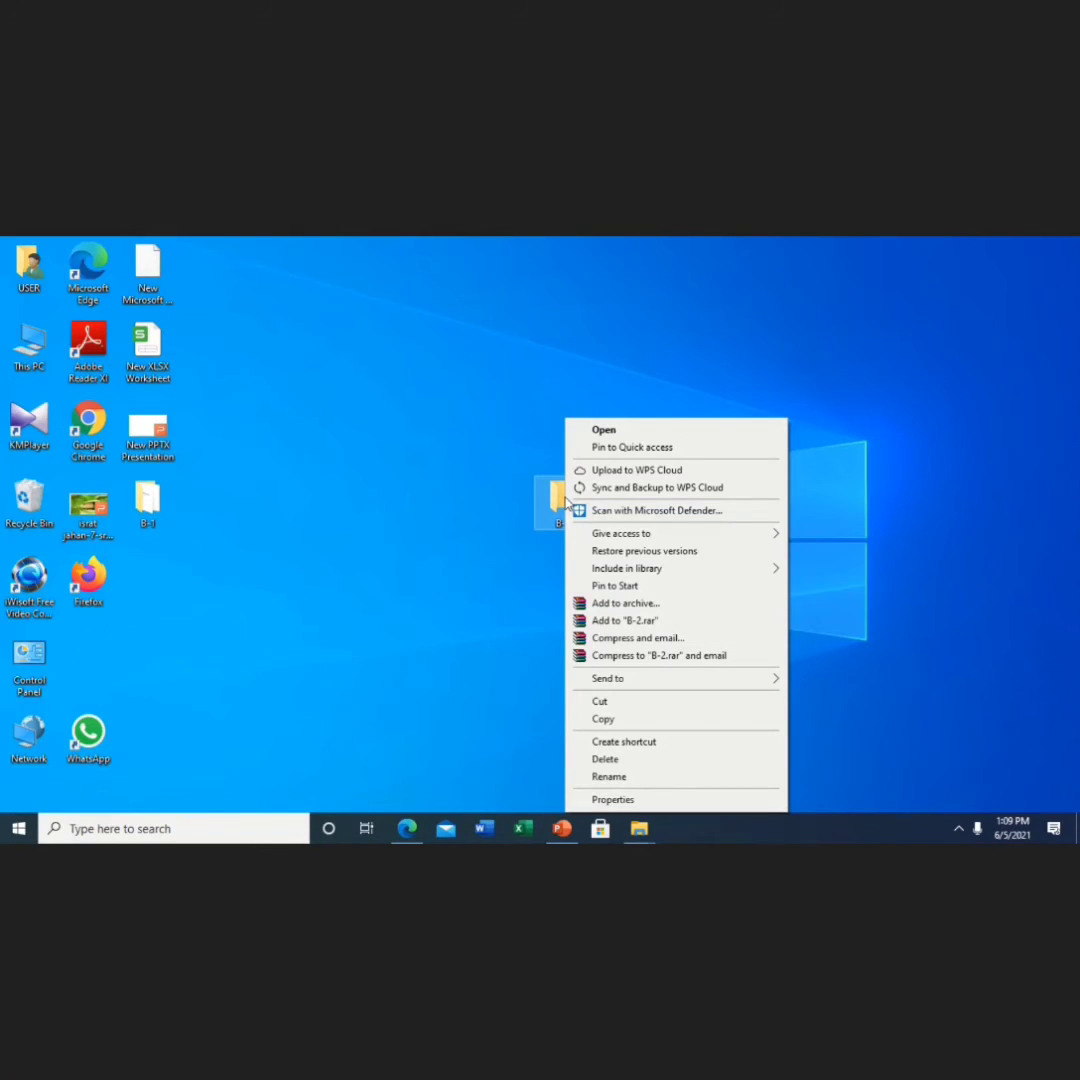
{"action": "left_click", "coordinate": [604, 430]}
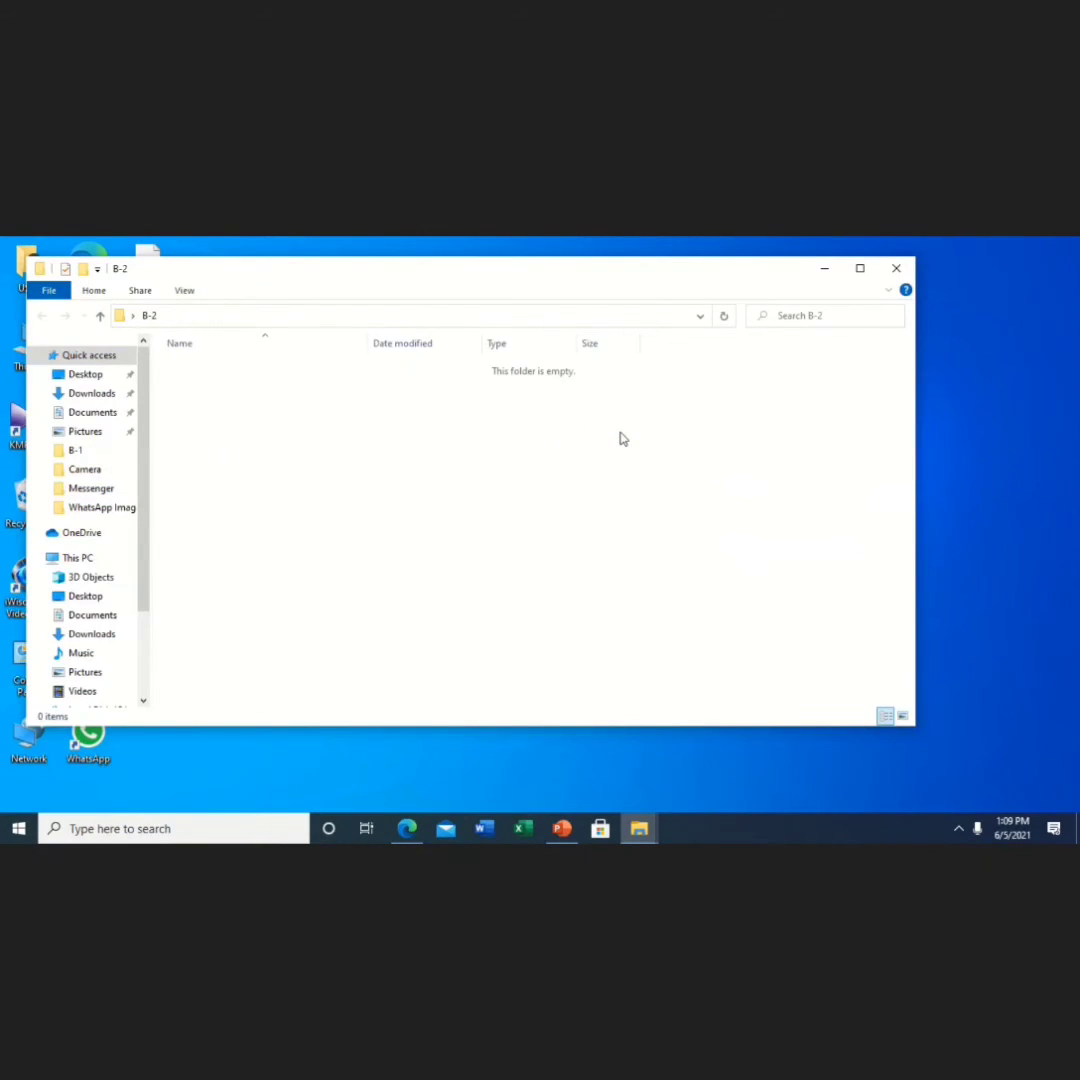
{"action": "left_click", "coordinate": [824, 276]}
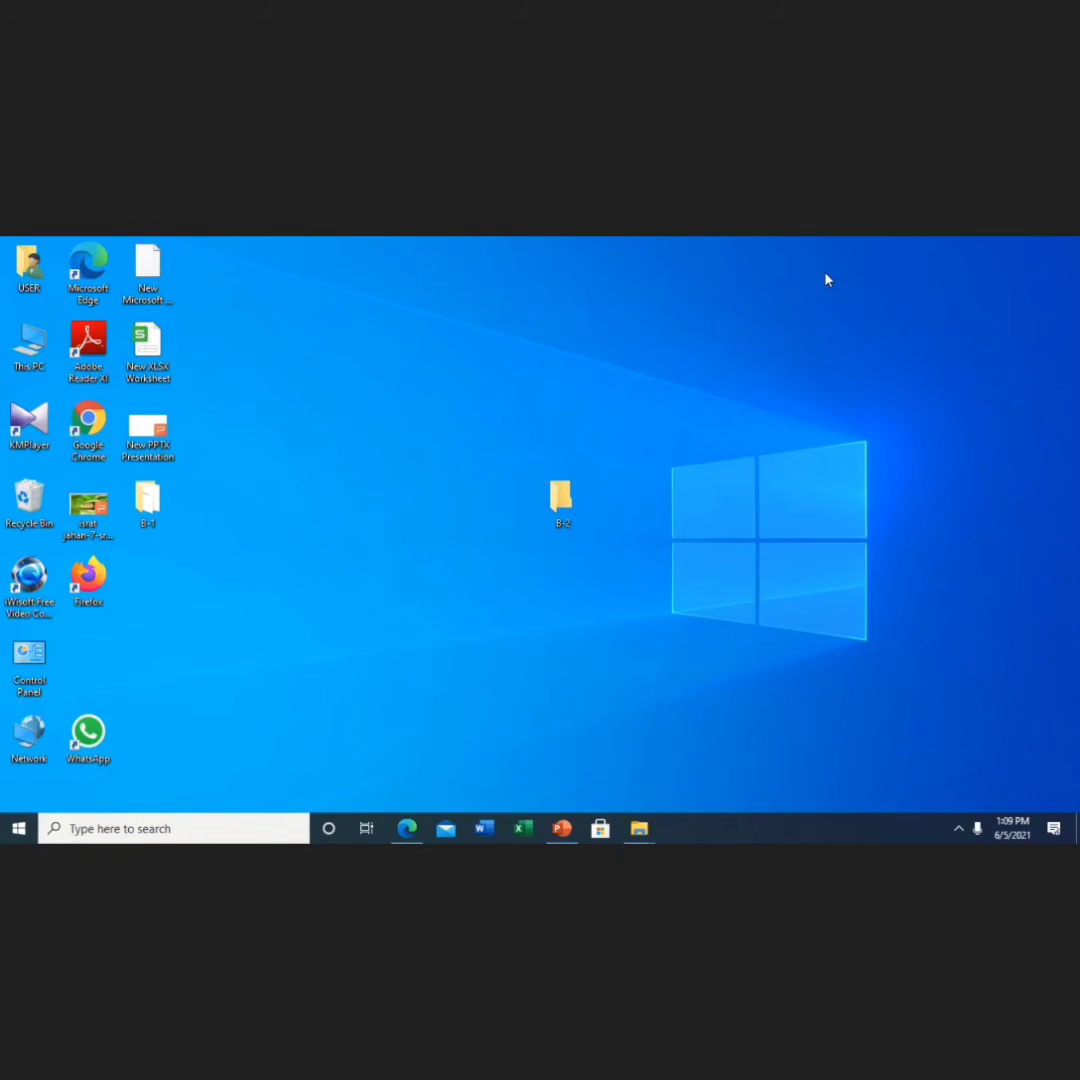
Step: Open the B-2 folder in a maximized window and create a new PPTX presentation inside it
{"action": "double_click", "coordinate": [560, 504]}
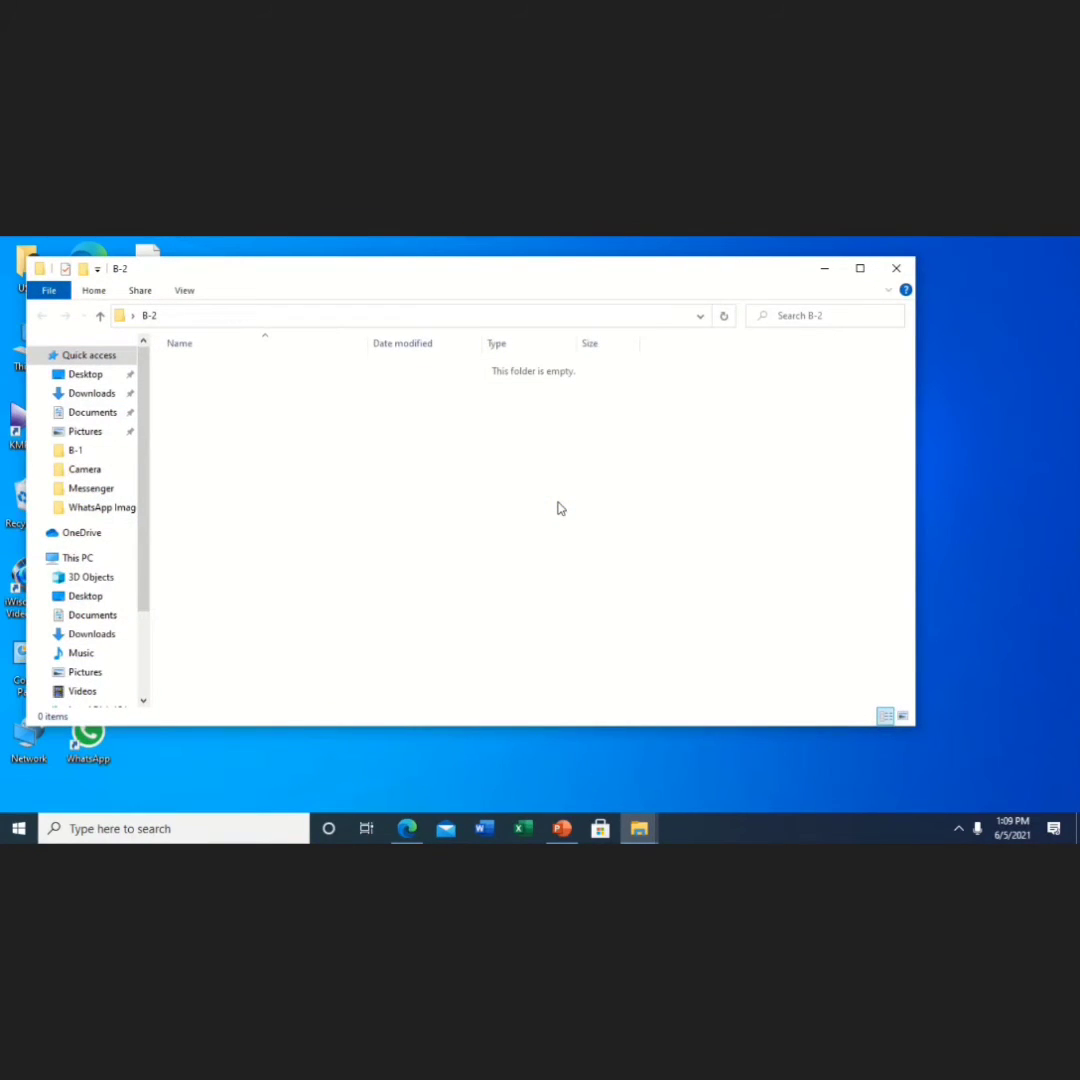
{"action": "left_click", "coordinate": [860, 268]}
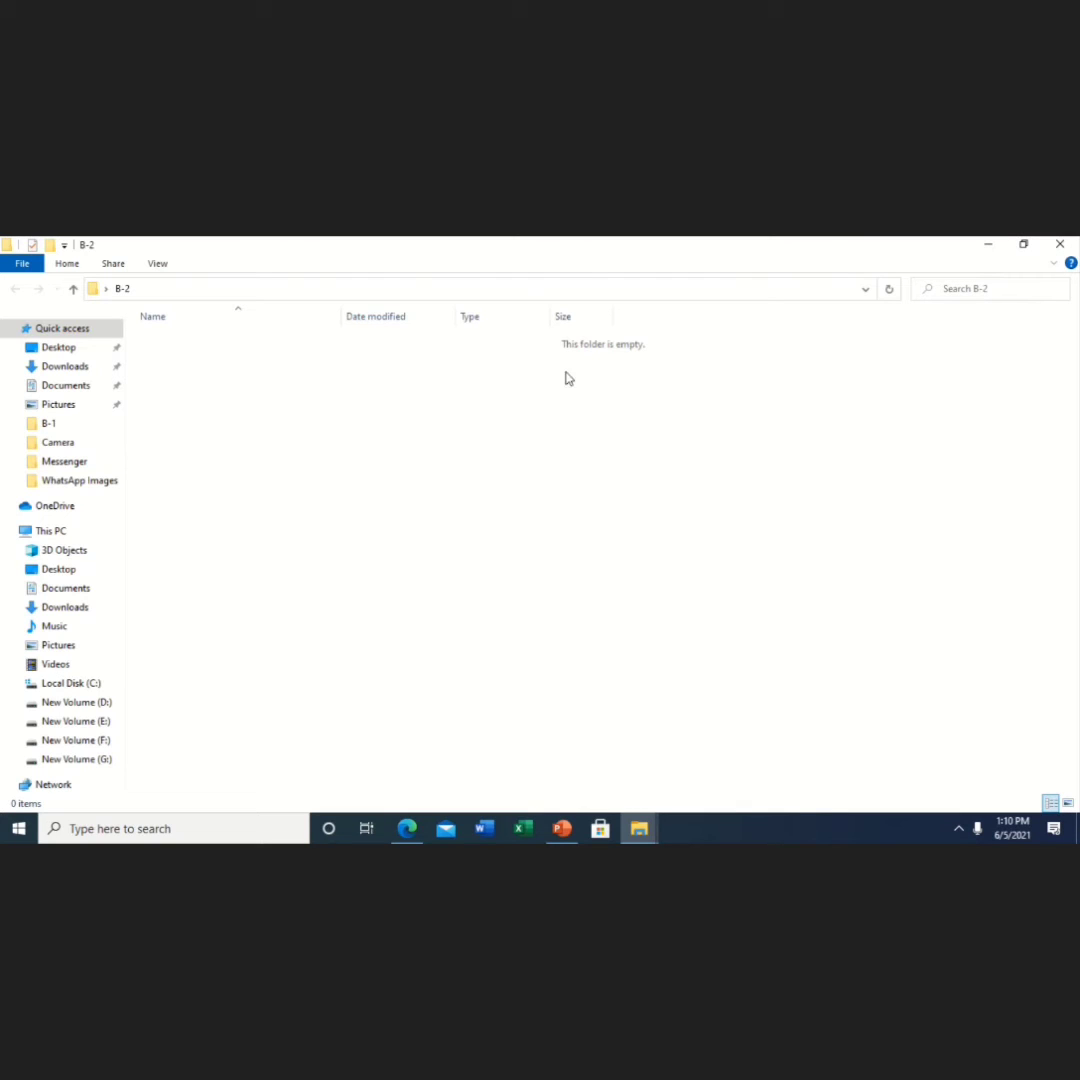
{"action": "right_click", "coordinate": [407, 397]}
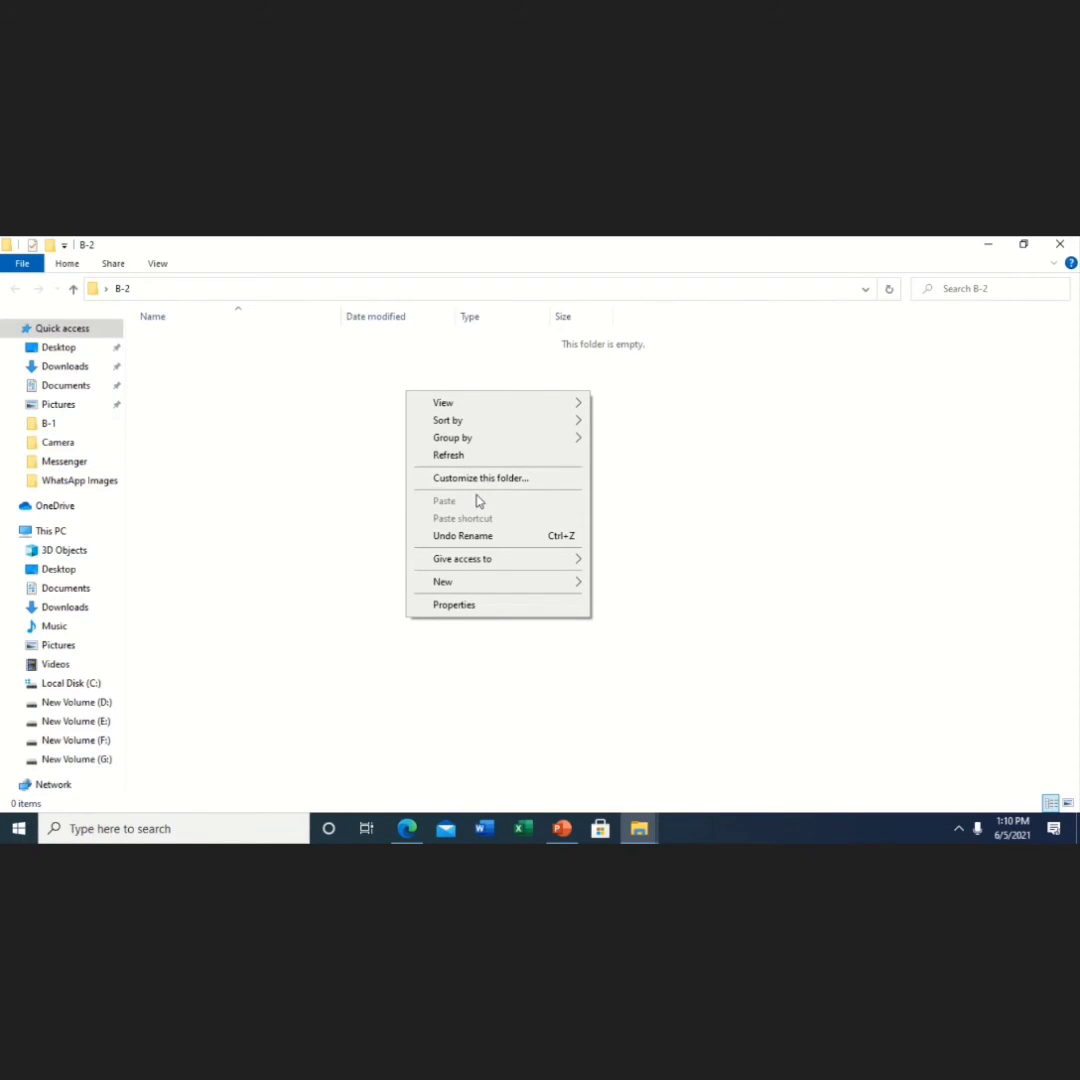
{"action": "mouse_move", "coordinate": [483, 588]}
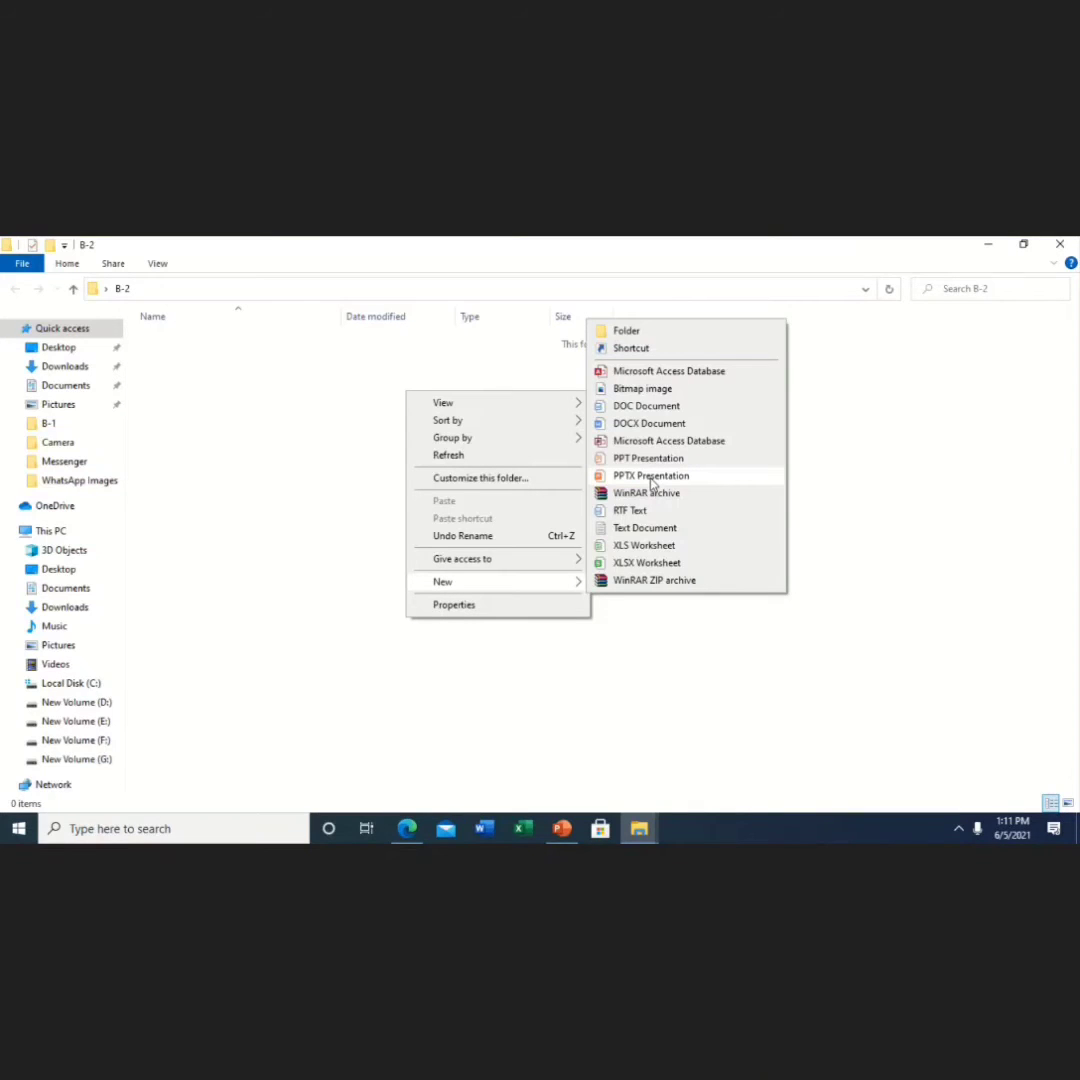
{"action": "left_click", "coordinate": [651, 476]}
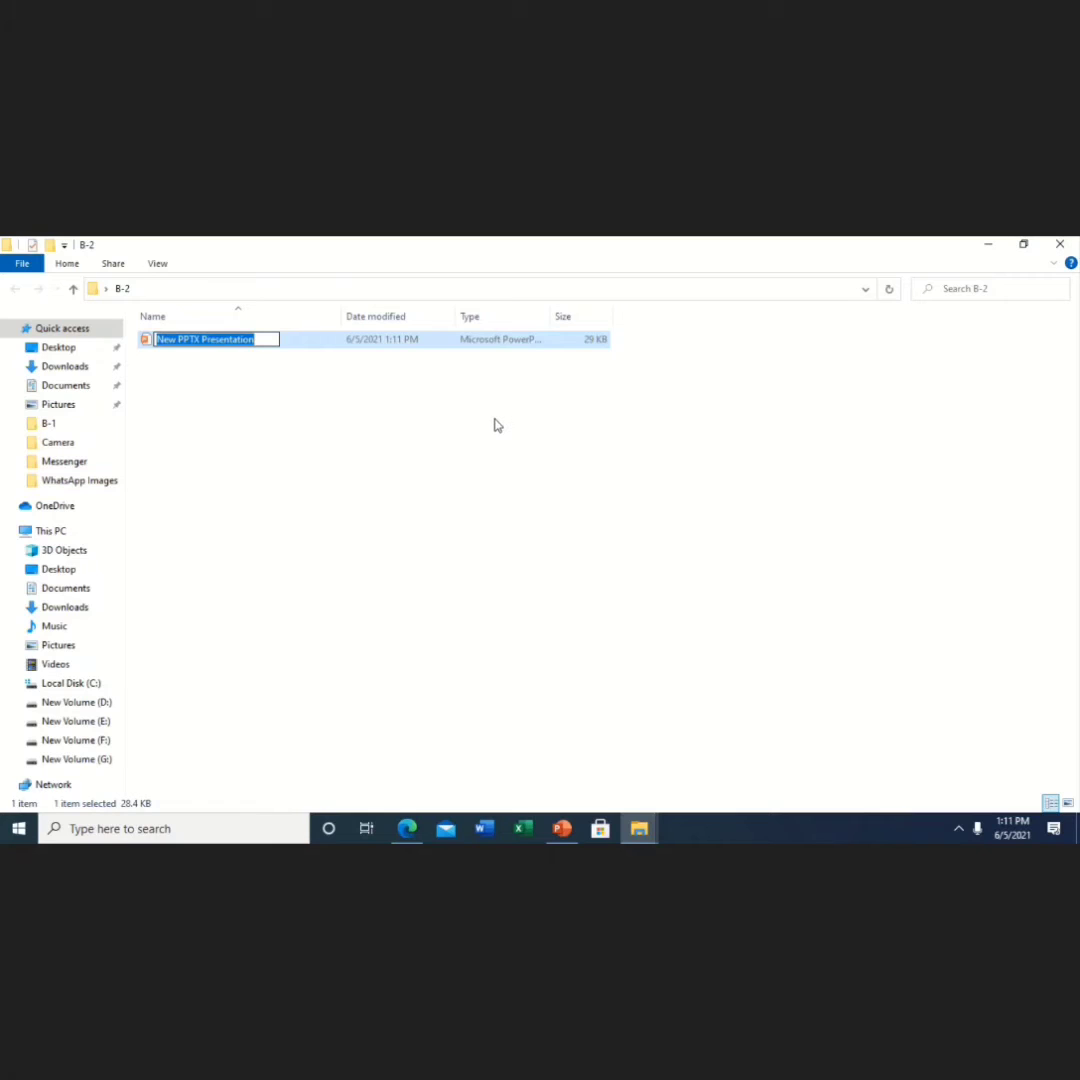
Step: Replace the new presentation's default file name with N-1
{"action": "left_click", "coordinate": [267, 342]}
{"action": "key", "text": "BackSpace"}
{"action": "key", "text": "BackSpace"}
{"action": "key", "text": "BackSpace"}
{"action": "key", "text": "BackSpace"}
{"action": "key", "text": "BackSpace"}
{"action": "key", "text": "BackSpace"}
{"action": "key", "text": "BackSpace"}
{"action": "key", "text": "BackSpace"}
{"action": "key", "text": "BackSpace"}
{"action": "key", "text": "BackSpace"}
{"action": "key", "text": "BackSpace"}
{"action": "key", "text": "BackSpace"}
{"action": "key", "text": "BackSpace"}
{"action": "key", "text": "BackSpace"}
{"action": "key", "text": "BackSpace"}
{"action": "key", "text": "BackSpace"}
{"action": "key", "text": "BackSpace"}
{"action": "key", "text": "BackSpace"}
{"action": "key", "text": "BackSpace"}
{"action": "key", "text": "BackSpace"}
{"action": "key", "text": "BackSpace"}
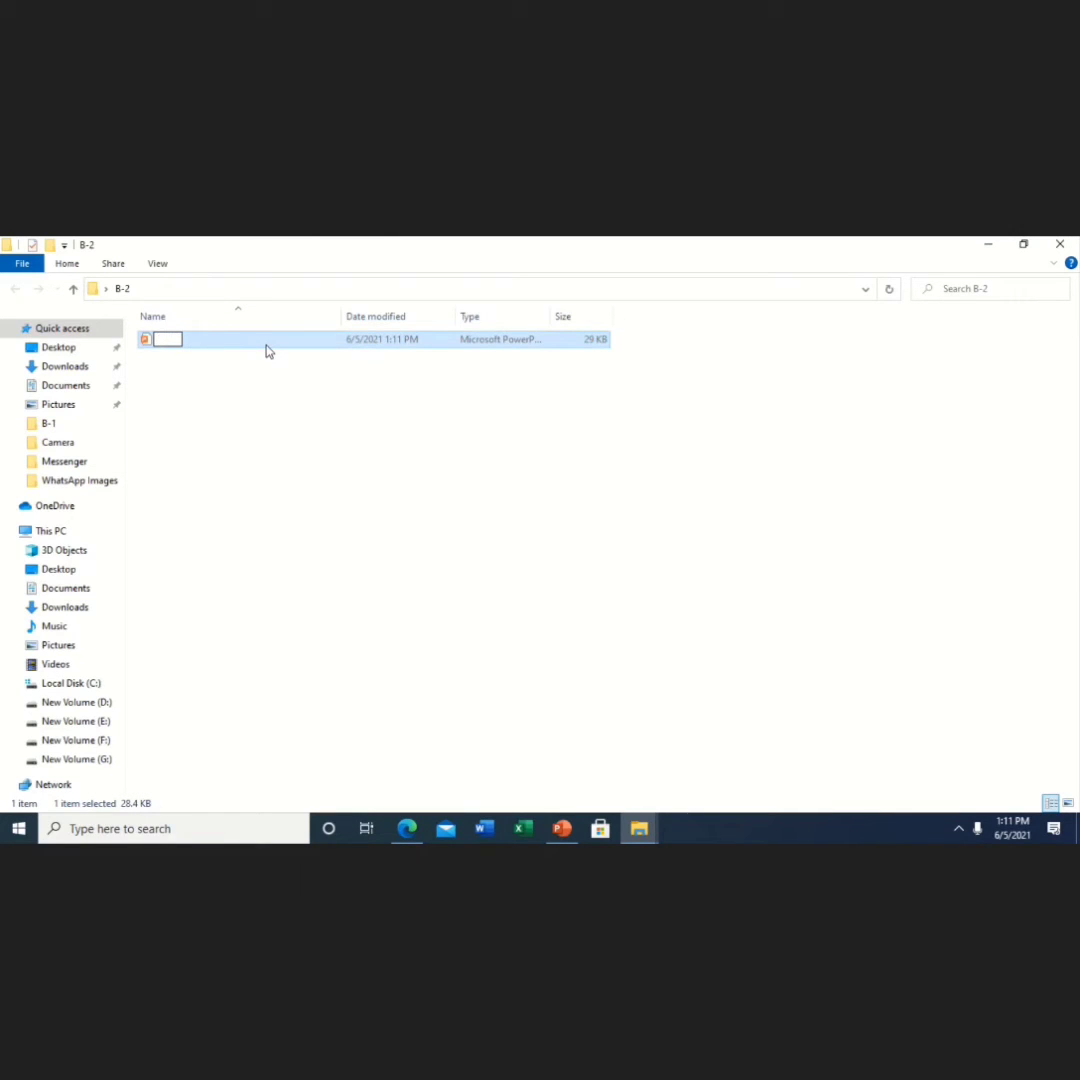
{"action": "type", "text": "N-1"}
{"action": "key", "text": "Return"}
Step: Rename the presentation file in the B-2 folder to M-1
{"action": "double_click", "coordinate": [360, 342]}
{"action": "right_click", "coordinate": [360, 342]}
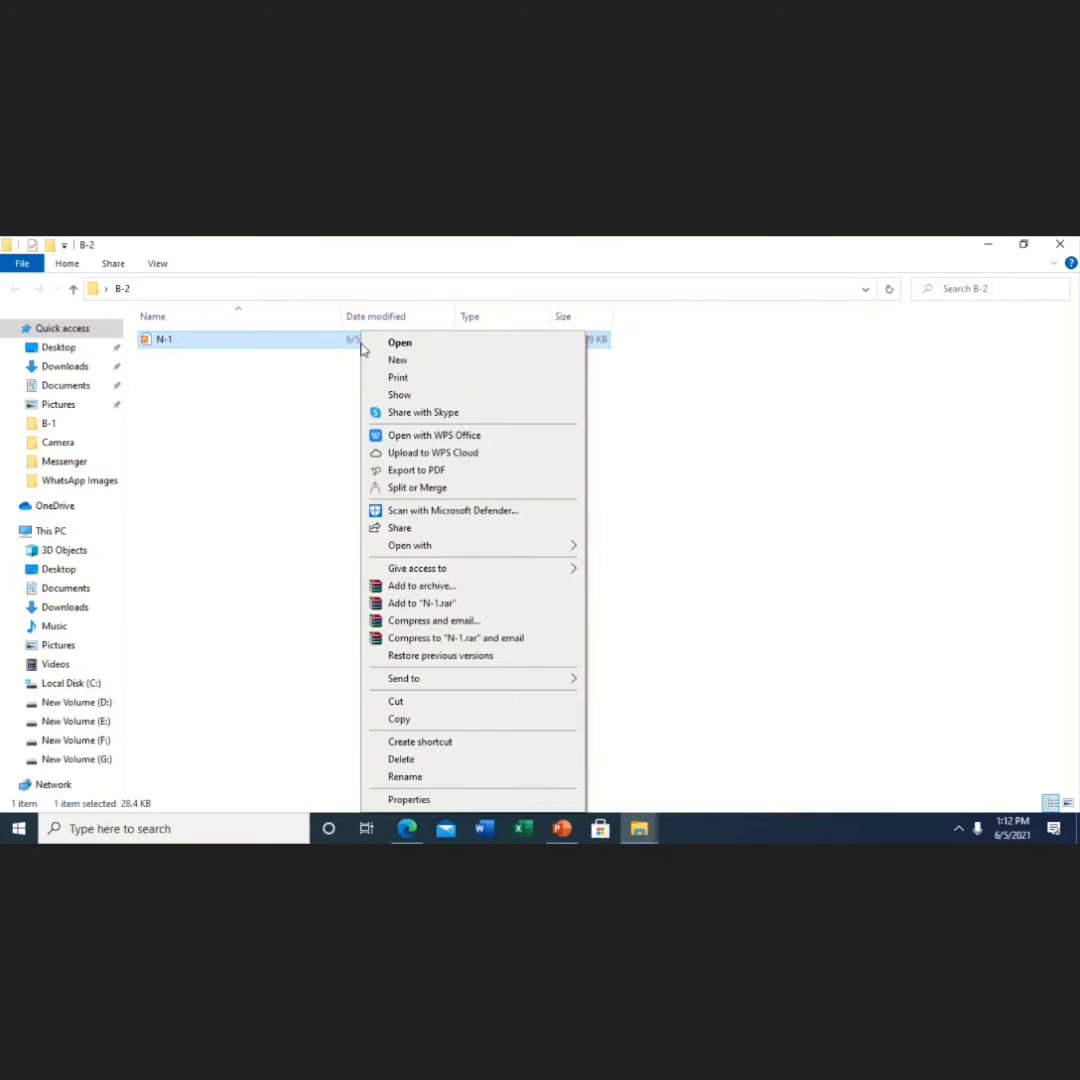
{"action": "left_click", "coordinate": [434, 779]}
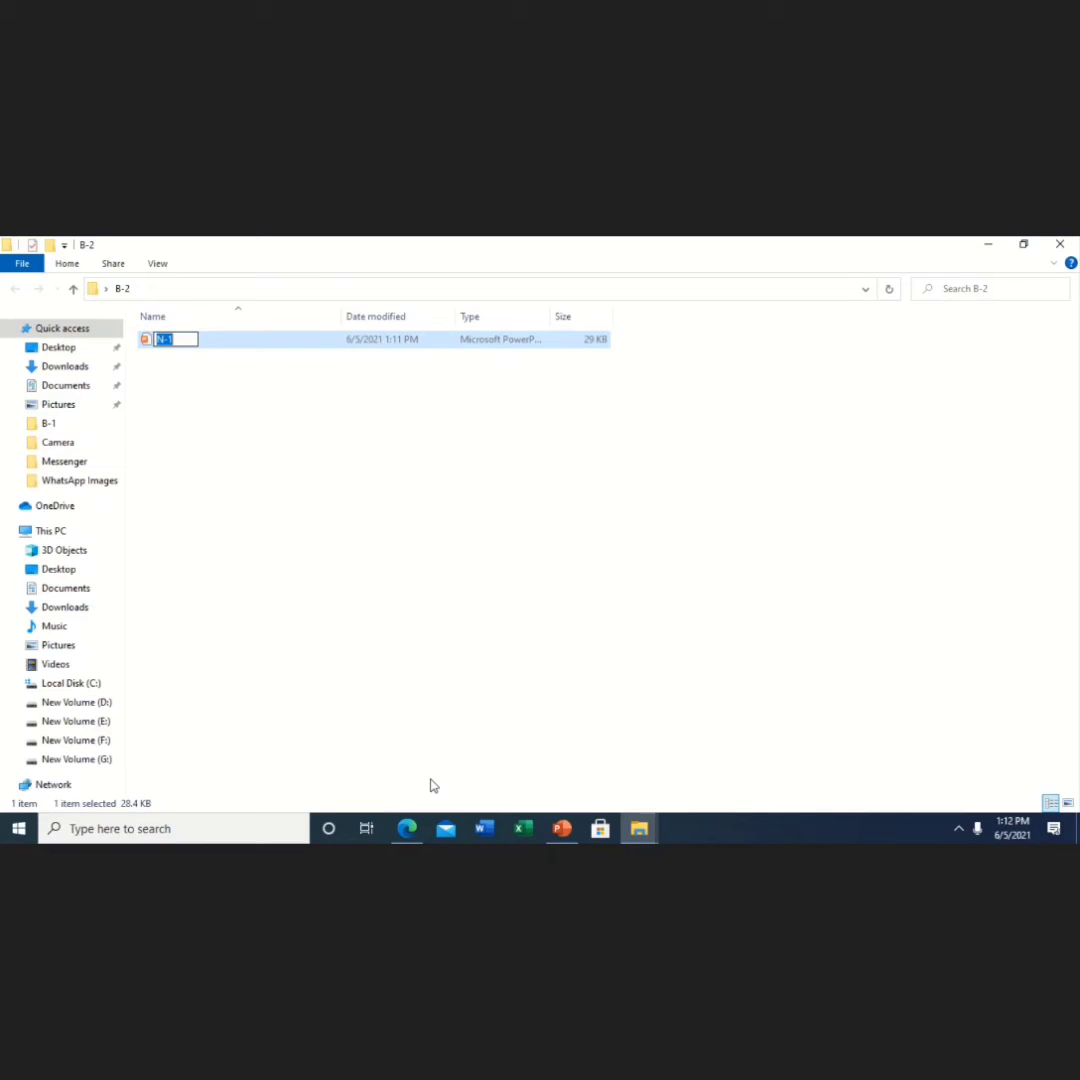
{"action": "key", "text": "BackSpace"}
{"action": "type", "text": "M-1"}
{"action": "left_click", "coordinate": [422, 482]}
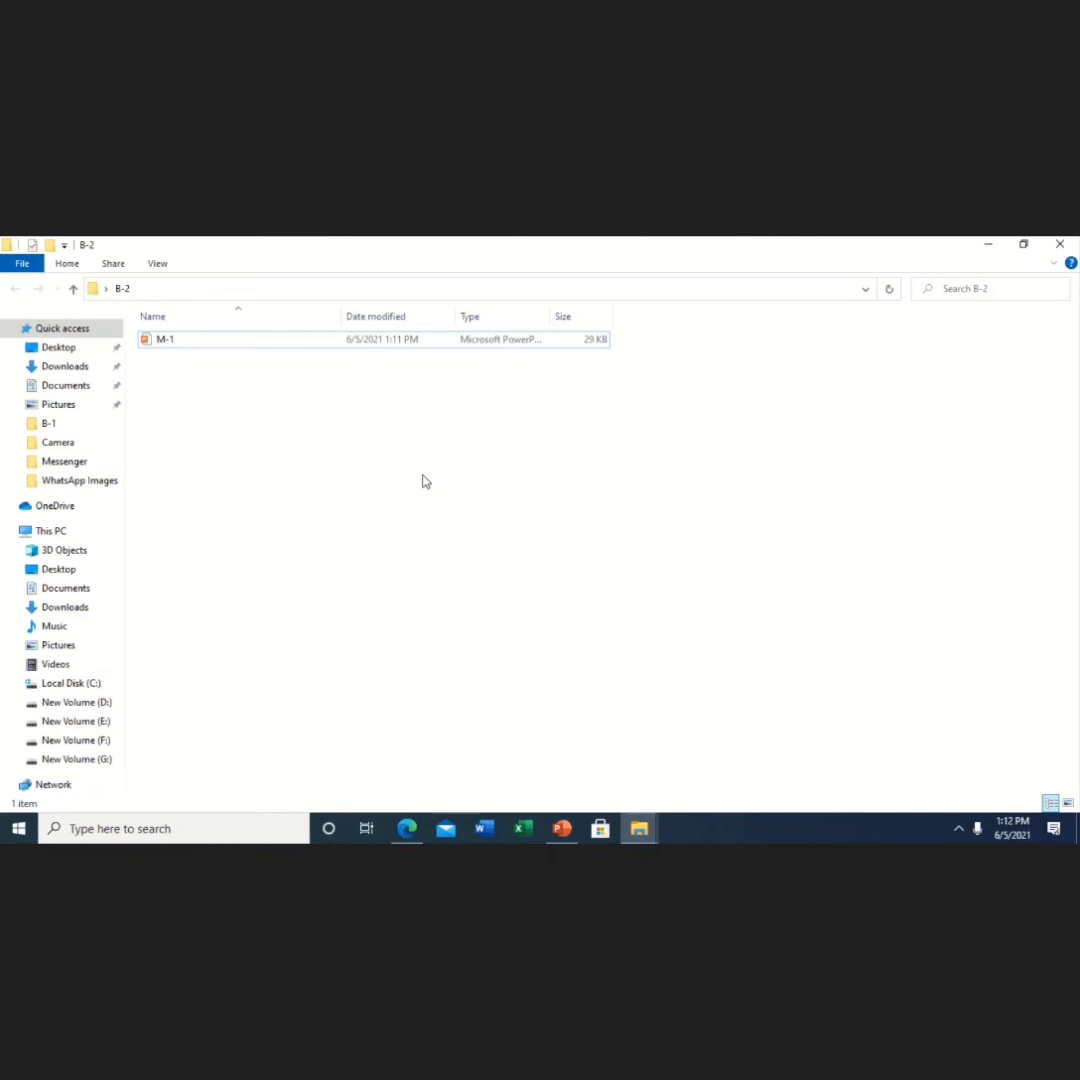
Step: Open the M-1 presentation in PowerPoint and dismiss the product activation notice
{"action": "double_click", "coordinate": [415, 341]}
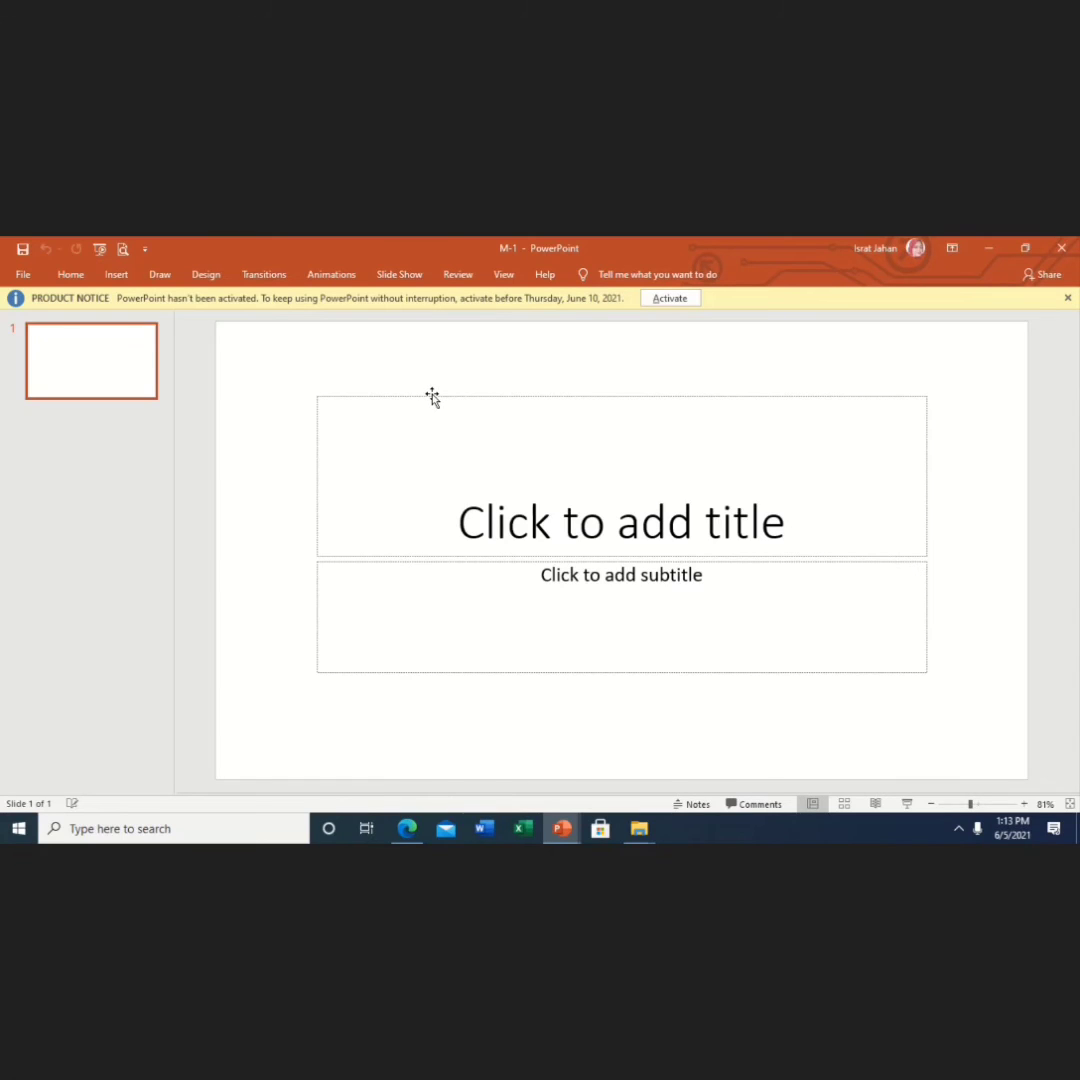
{"action": "left_click", "coordinate": [1068, 298]}
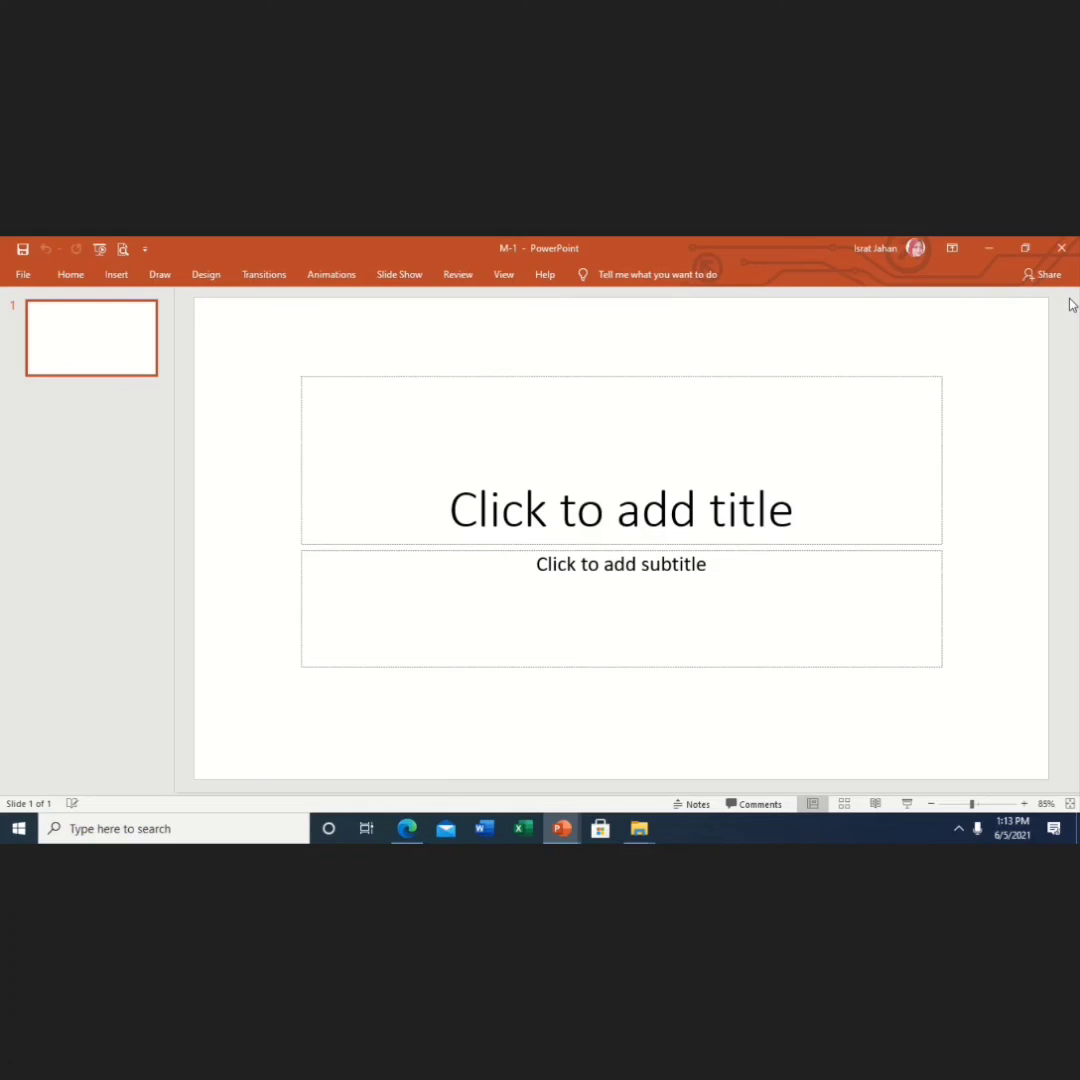